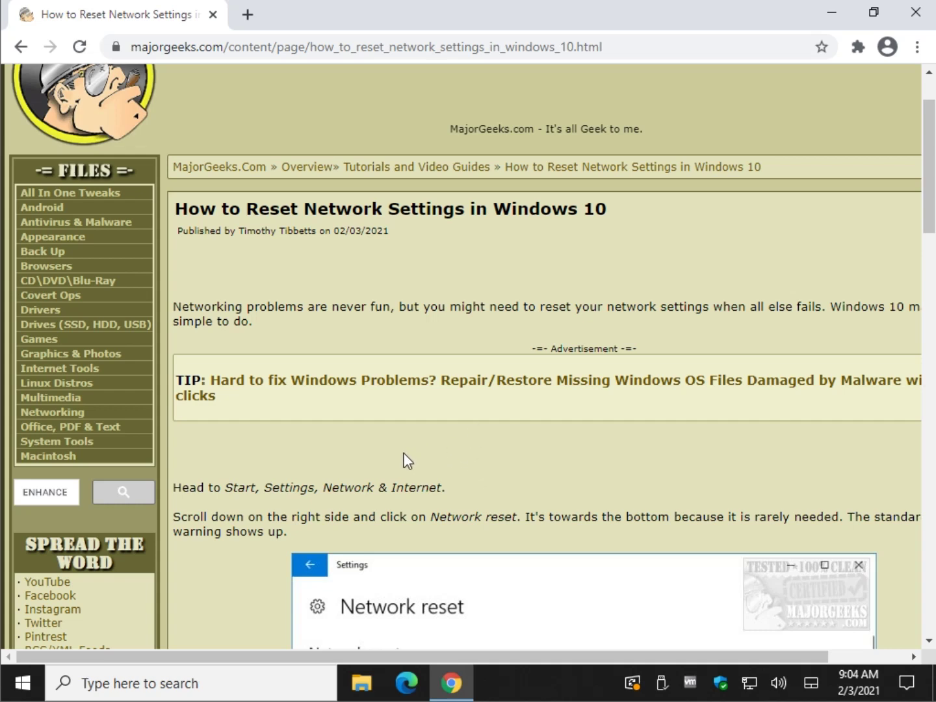
Step: Open Windows Settings and scroll the Network & Internet Status page down to the Network reset link
scroll(395, 448, down, 2)
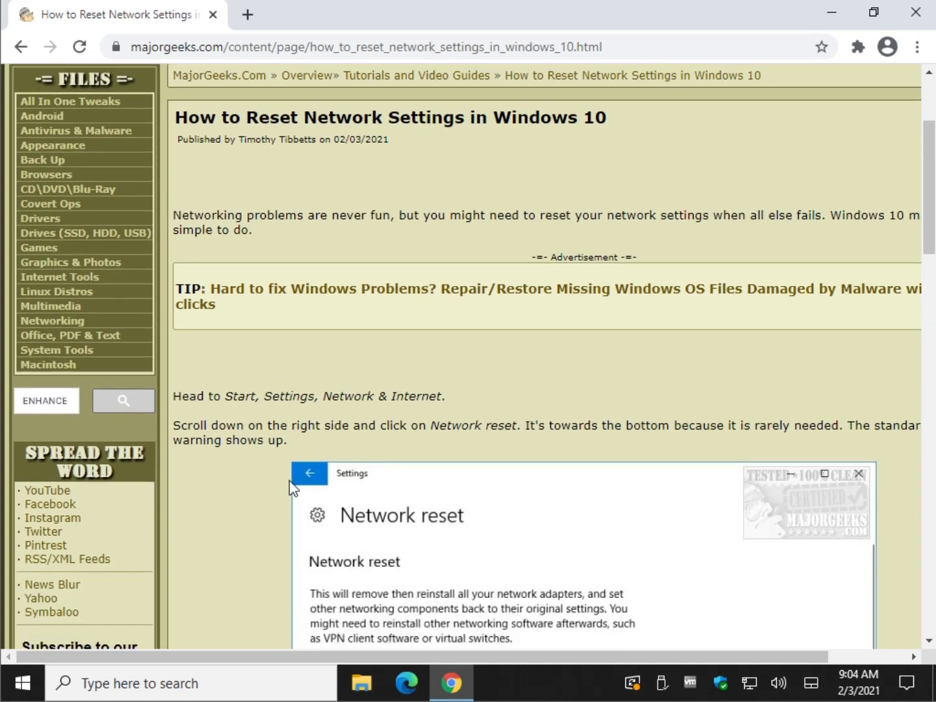
click(24, 681)
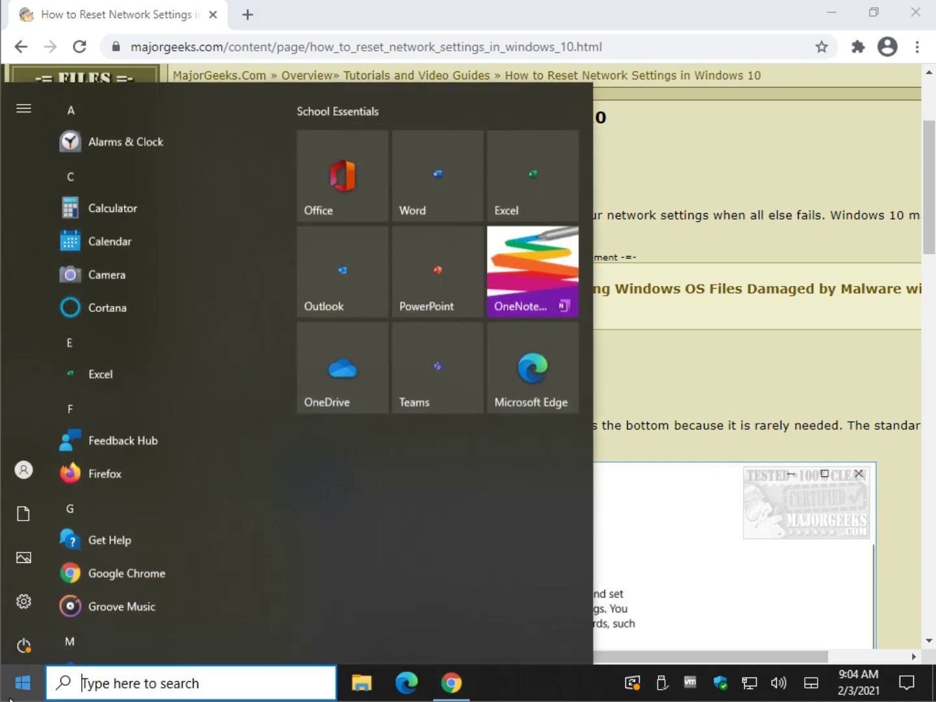
click(23, 598)
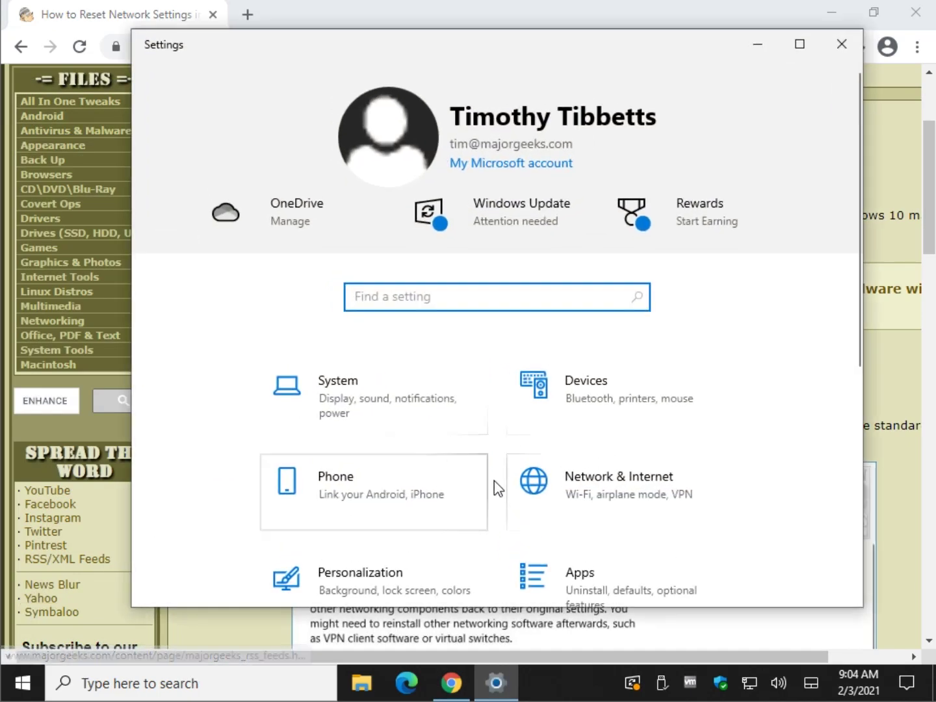
scroll(494, 484, down, 5)
scroll(411, 500, up, 5)
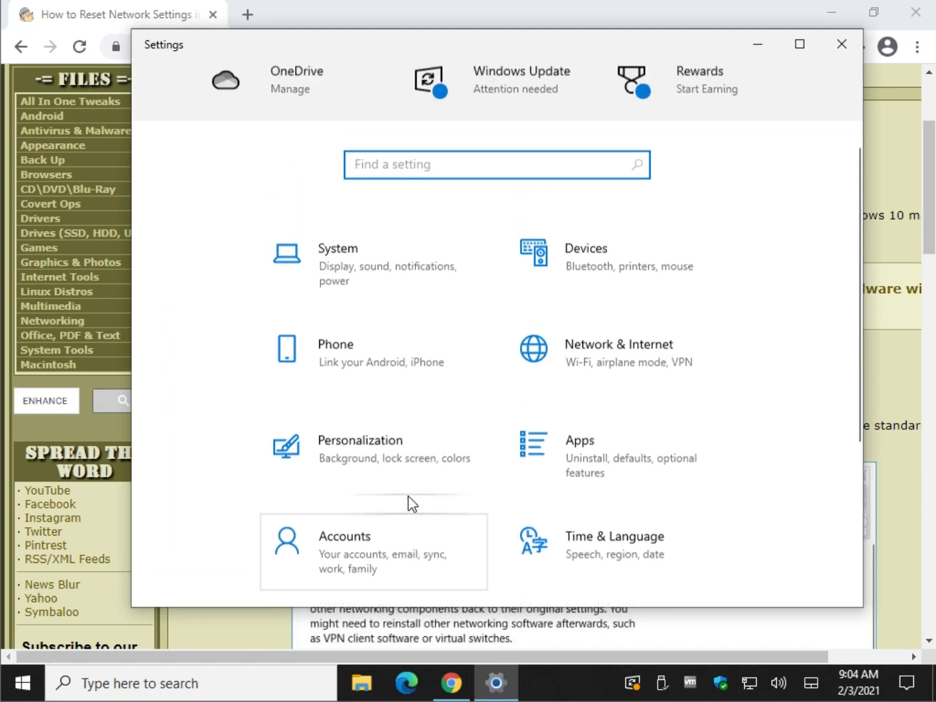
click(605, 402)
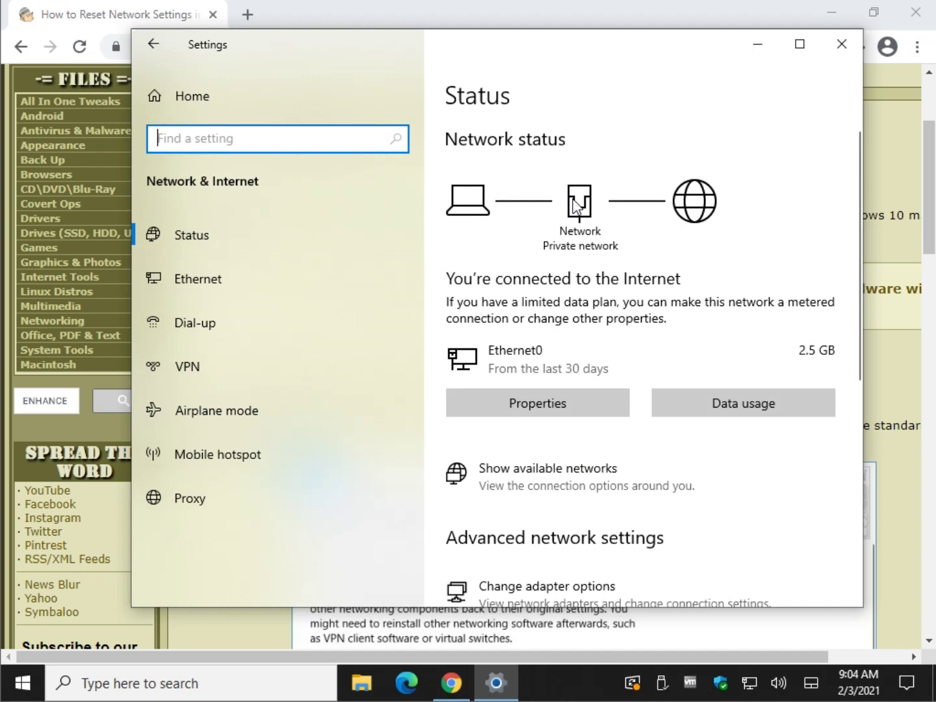
scroll(627, 316, down, 4)
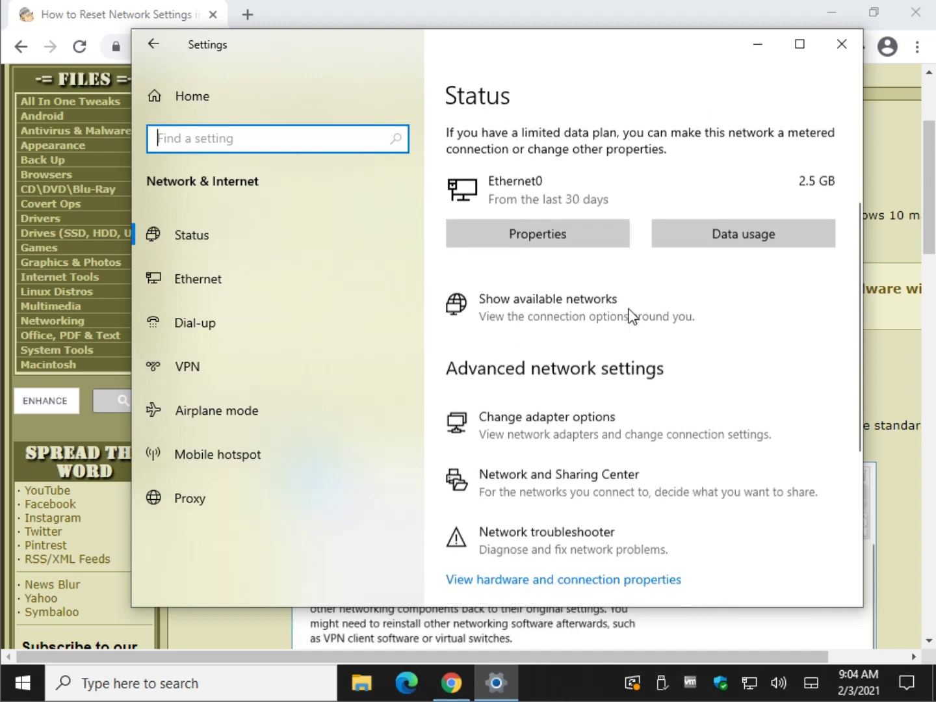
scroll(623, 315, down, 3)
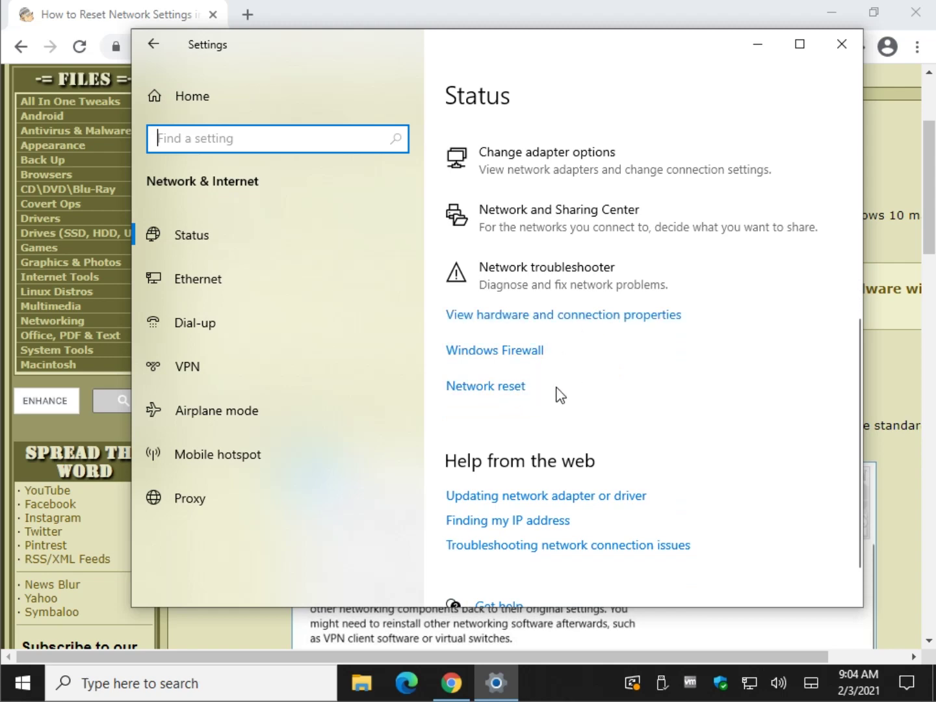
Step: View the Network reset page, then close Settings without resetting the network
click(517, 386)
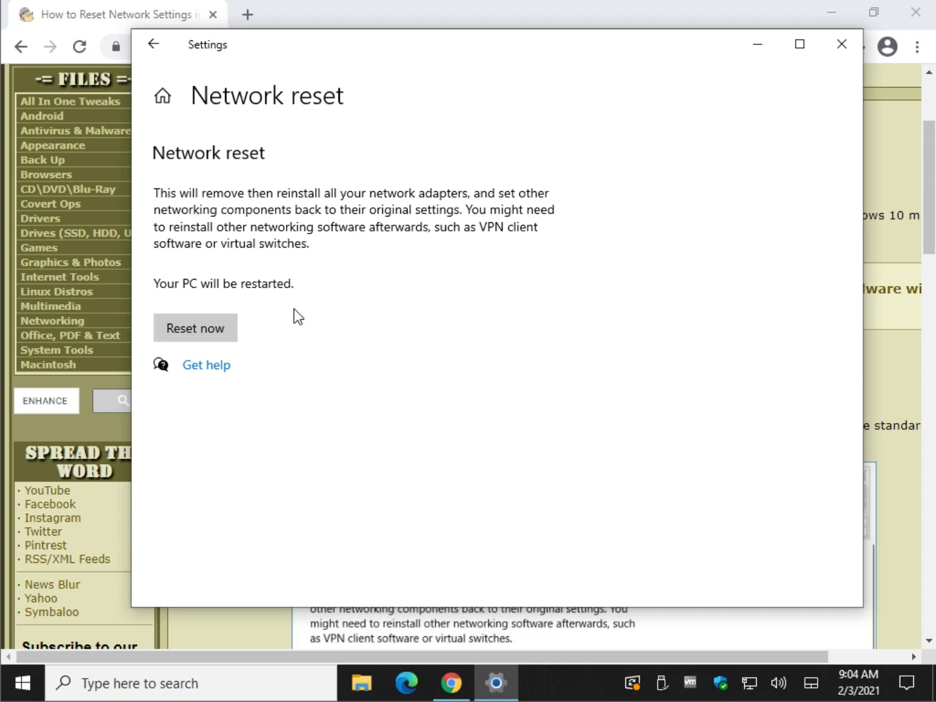
click(845, 44)
scroll(530, 309, down, 3)
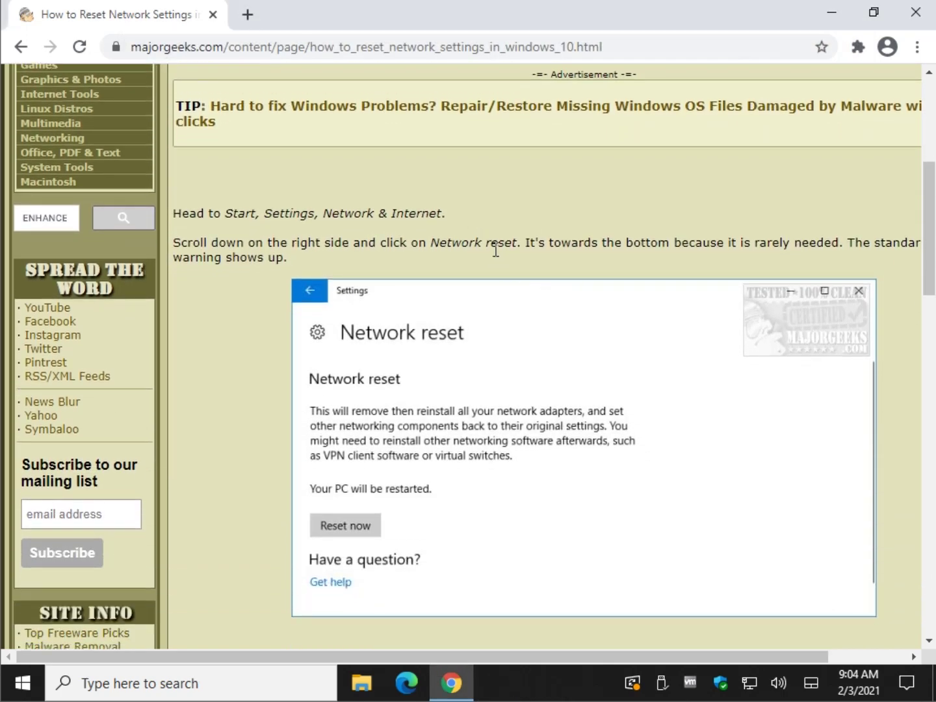
scroll(455, 293, down, 1)
scroll(265, 332, down, 1)
scroll(214, 378, down, 1)
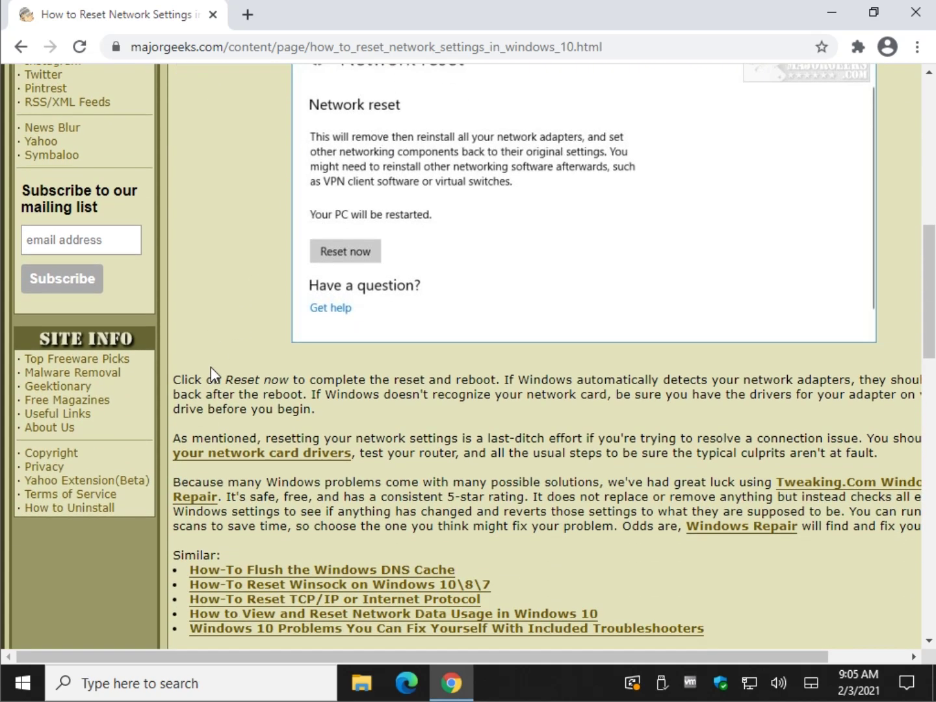
drag(540, 369, 526, 393)
click(526, 392)
scroll(517, 388, down, 1)
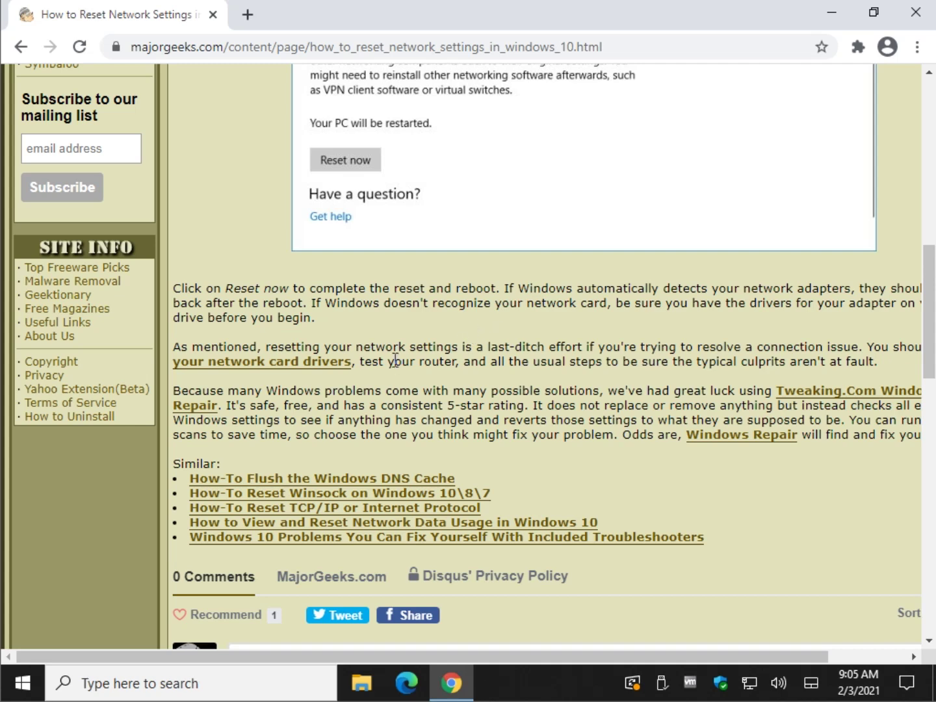
scroll(537, 345, down, 1)
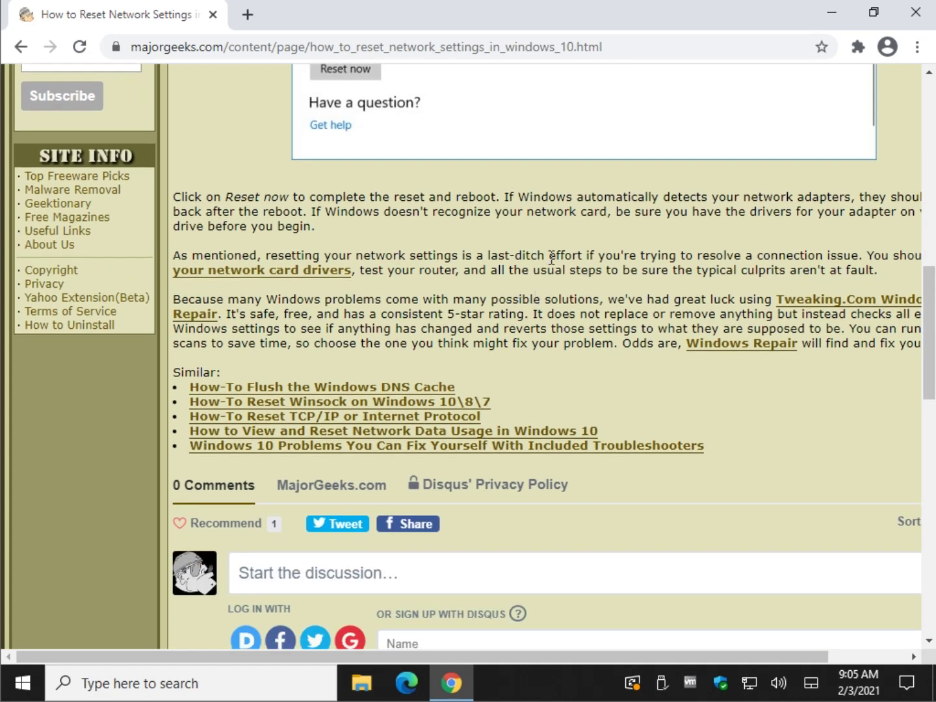
scroll(549, 255, down, 1)
scroll(560, 209, down, 1)
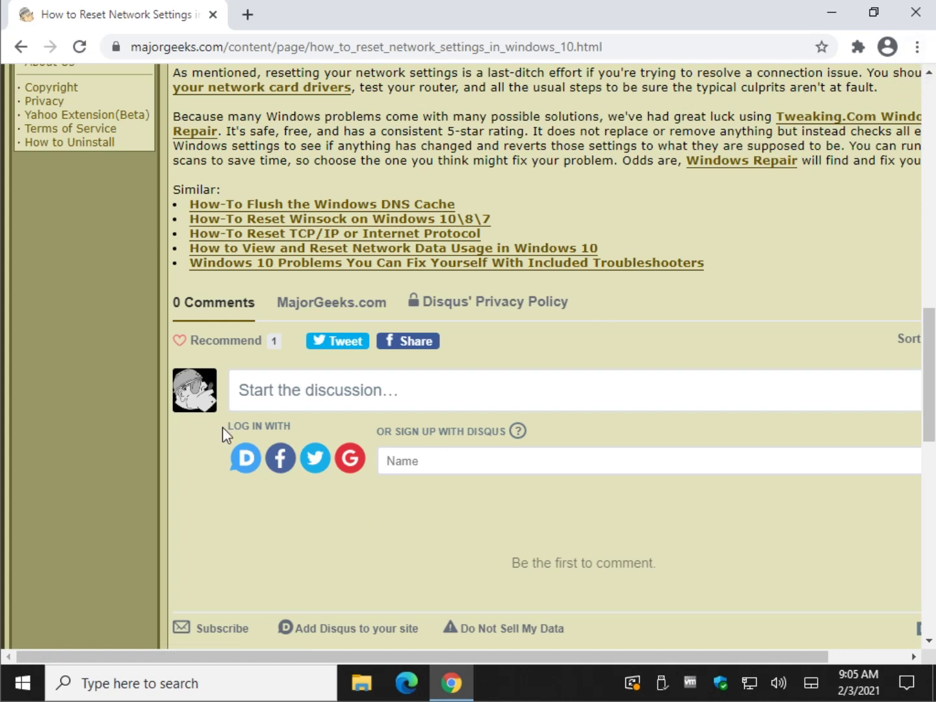
Step: Check the DNS cache article's ipconfig /flushdns command, close it, and open the Winsock article in the background
click(306, 213)
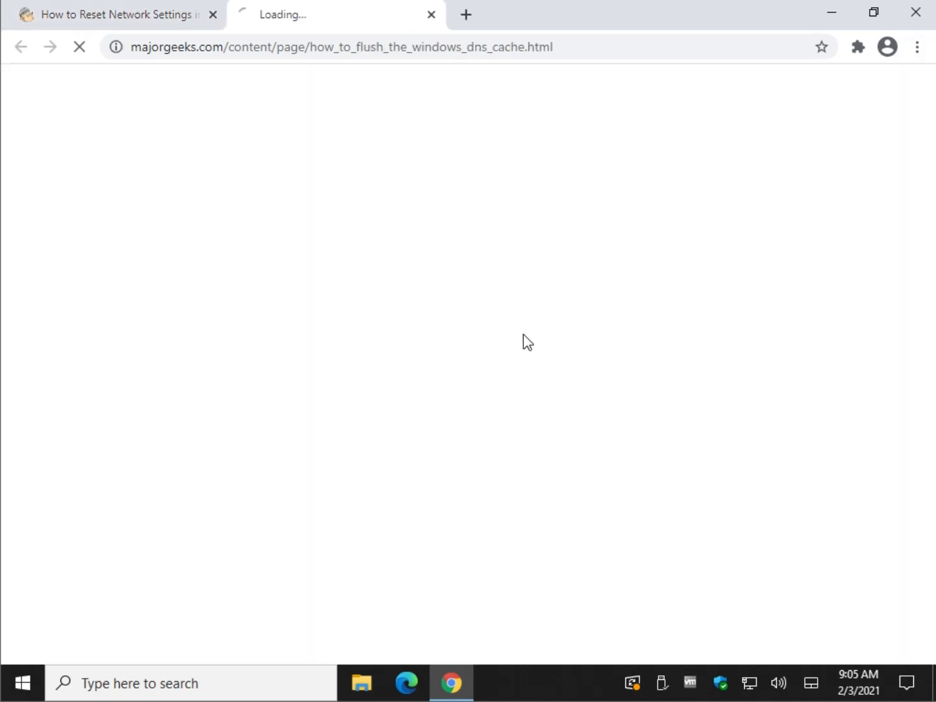
scroll(366, 346, down, 5)
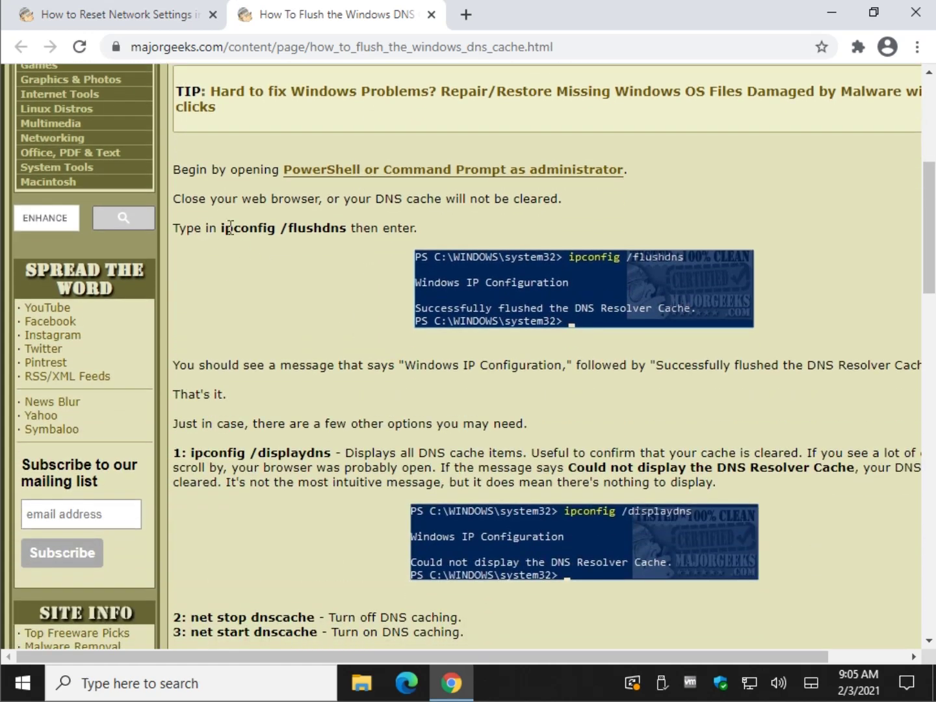
drag(220, 229, 347, 235)
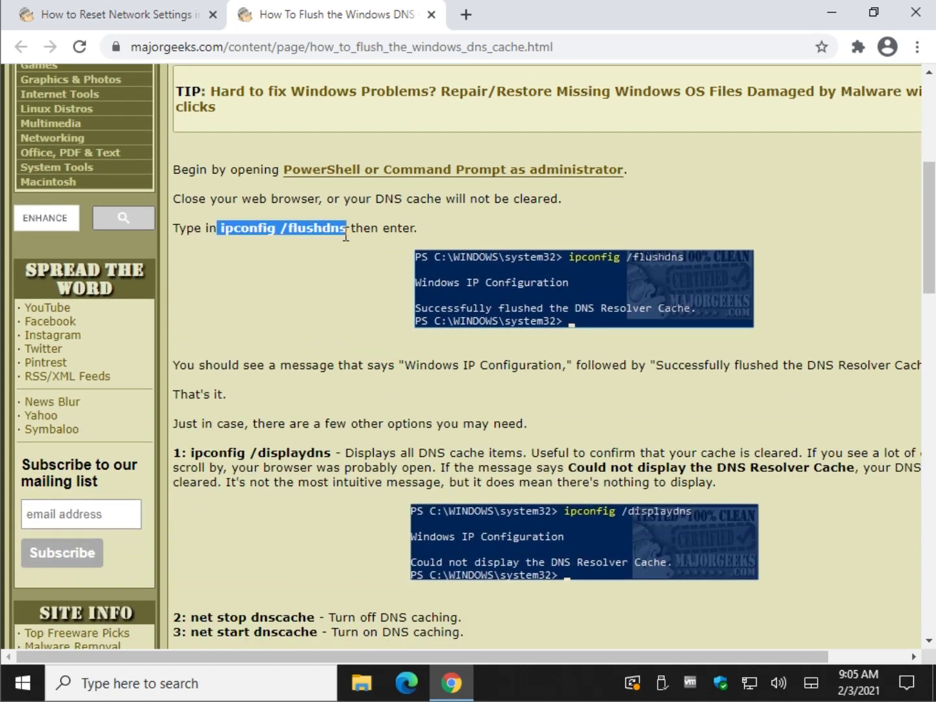
middle_click(364, 15)
middle_click(294, 224)
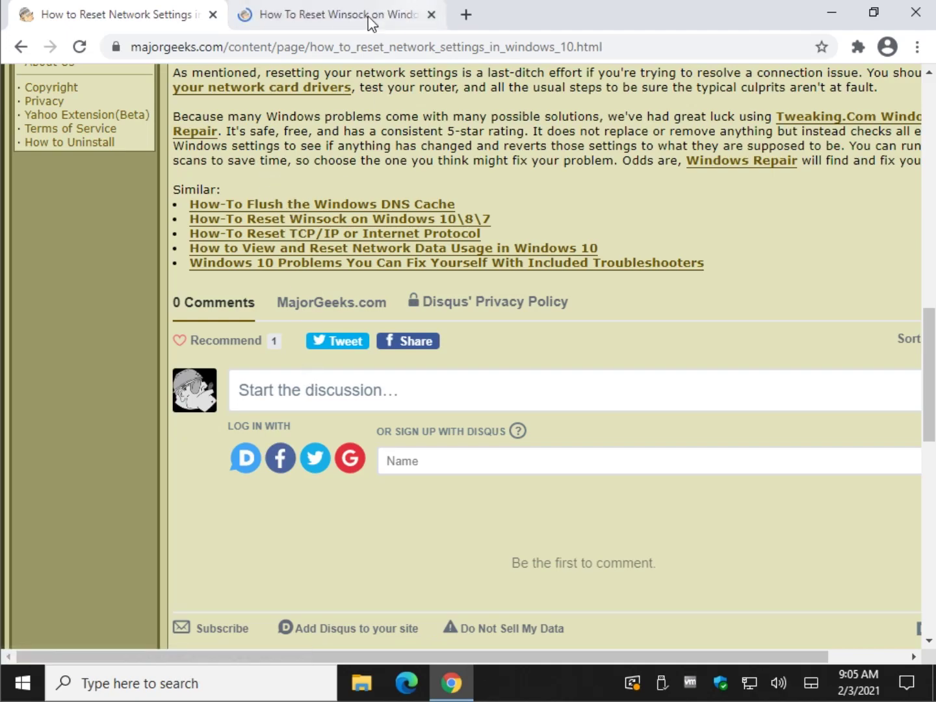
Step: Switch to the Winsock reset article and select its netsh command lines
click(375, 15)
scroll(303, 272, down, 12)
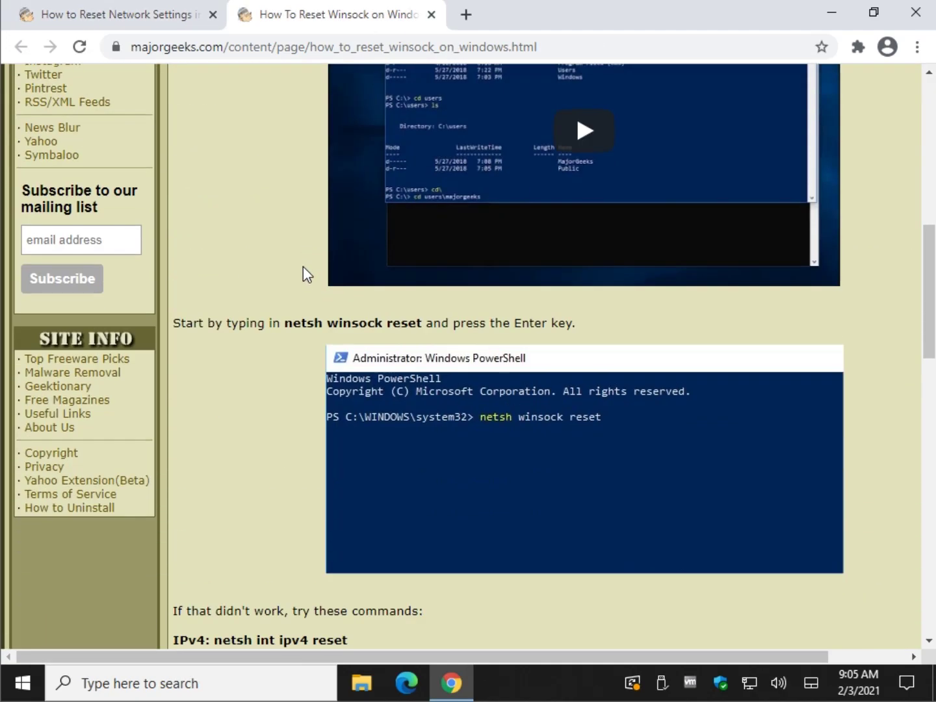
scroll(367, 278, up, 5)
scroll(366, 278, down, 6)
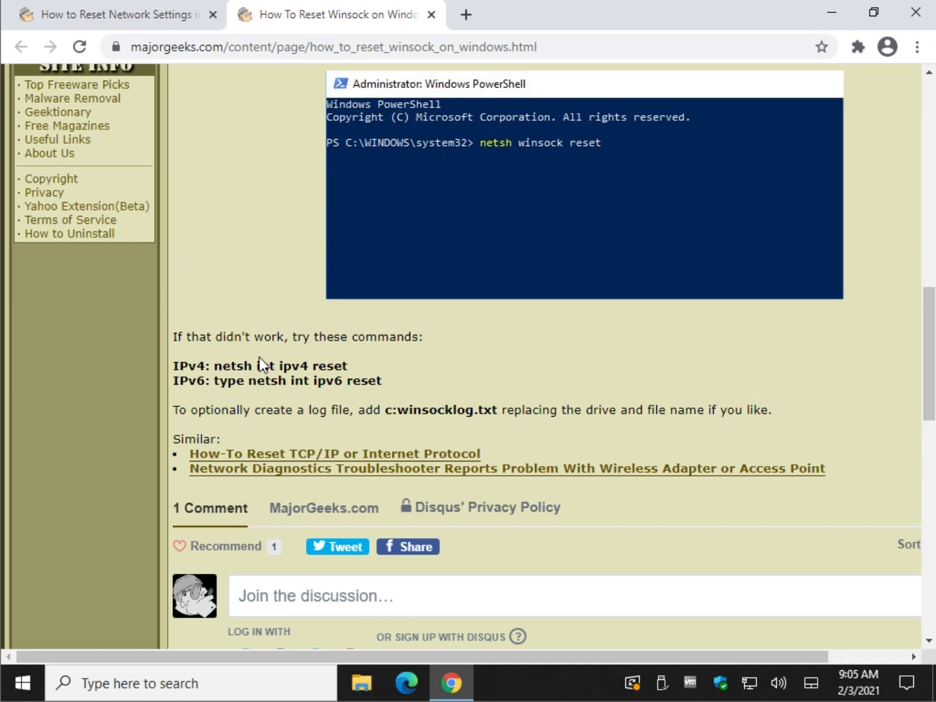
drag(175, 365, 305, 376)
click(293, 376)
Step: Read through the rest of the Winsock article down to the comments, then close its tab
scroll(243, 357, up, 2)
scroll(238, 349, up, 3)
drag(284, 323, 423, 324)
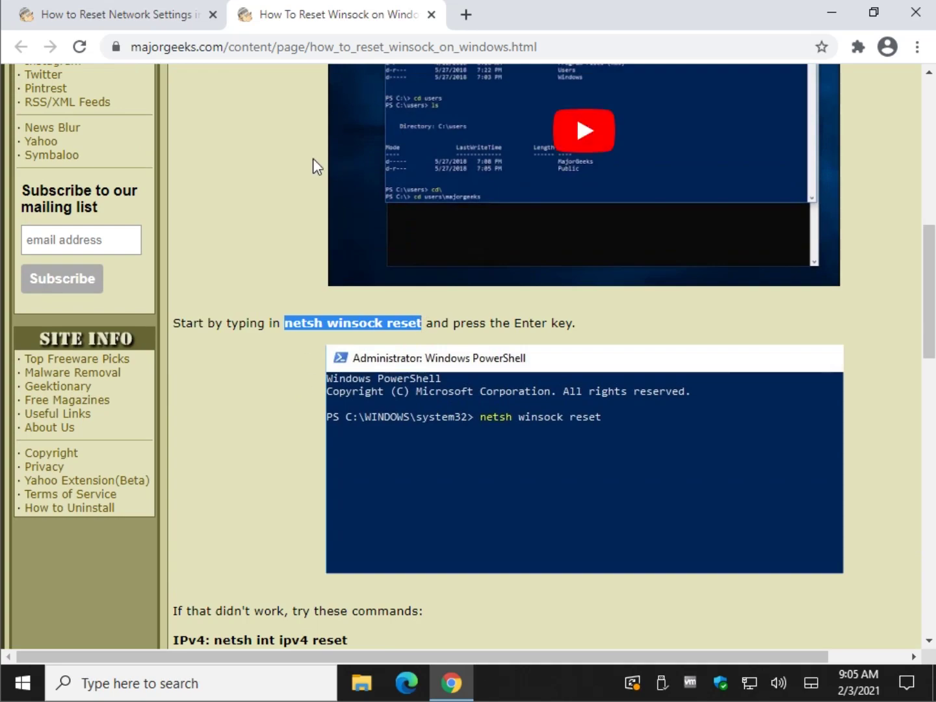
scroll(265, 297, down, 4)
scroll(271, 286, up, 9)
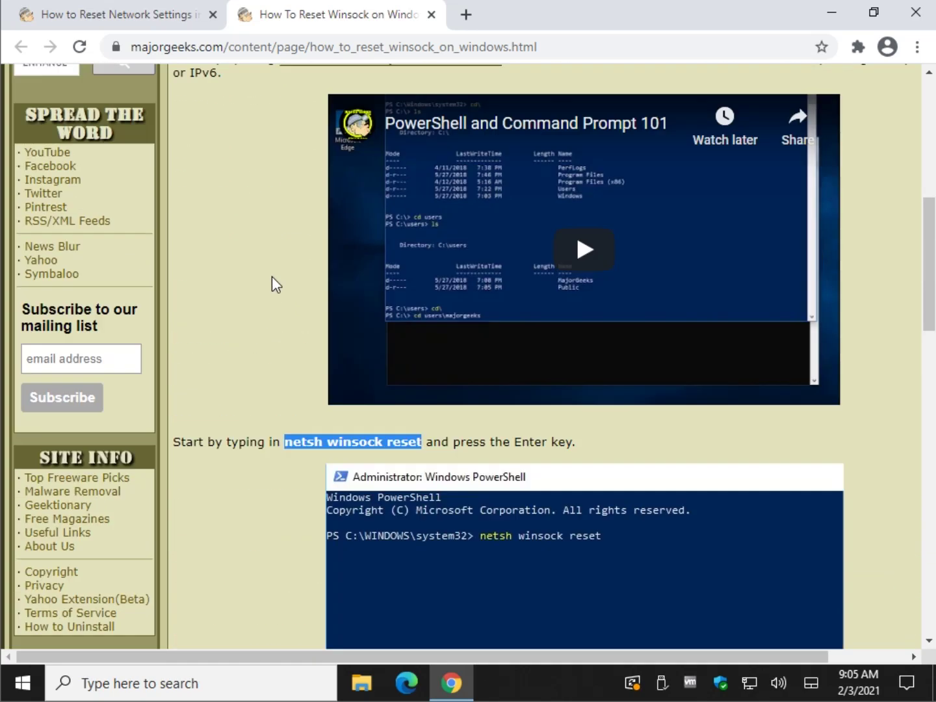
scroll(273, 276, down, 7)
scroll(274, 280, down, 4)
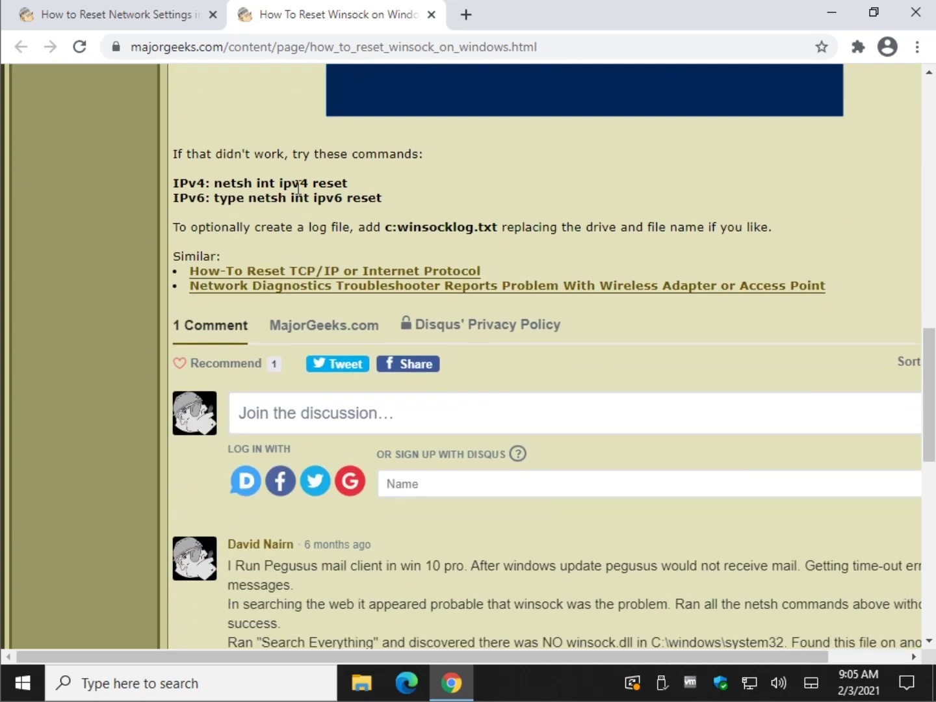
middle_click(361, 20)
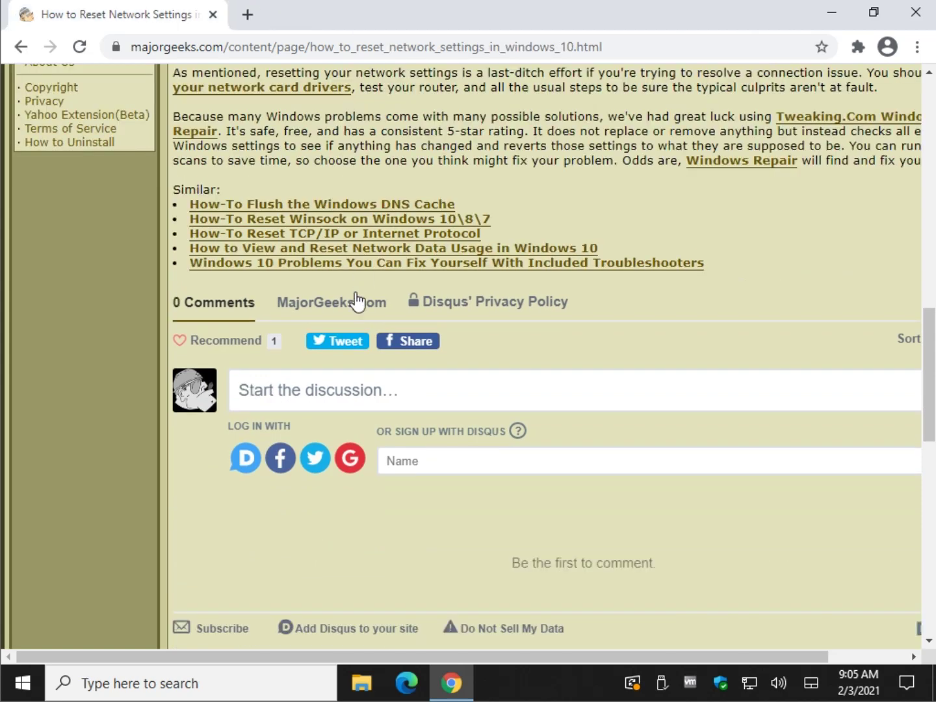
click(319, 235)
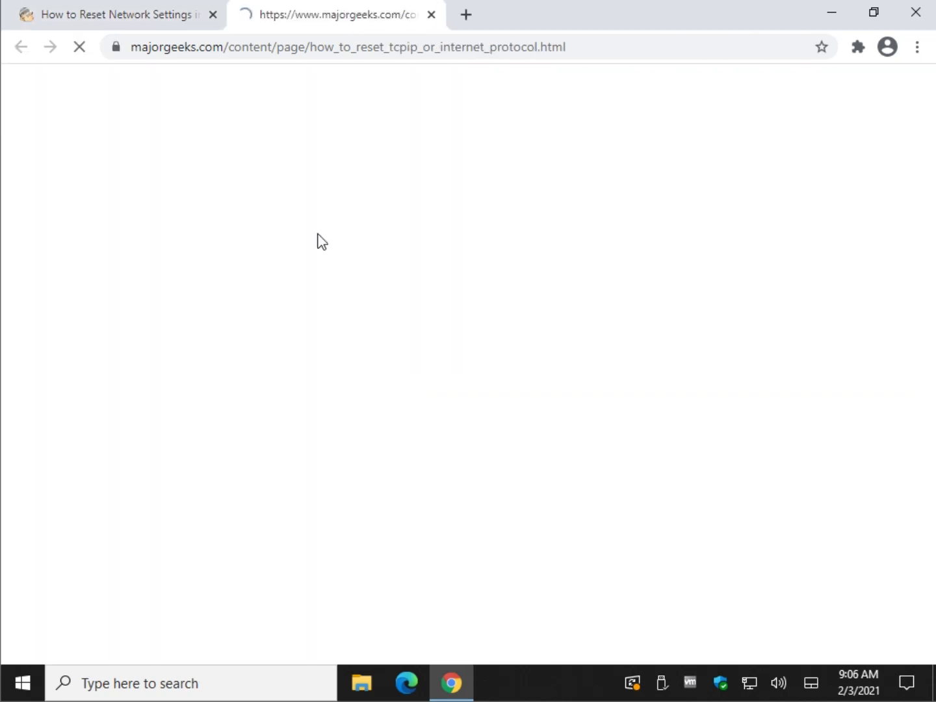
scroll(292, 277, down, 8)
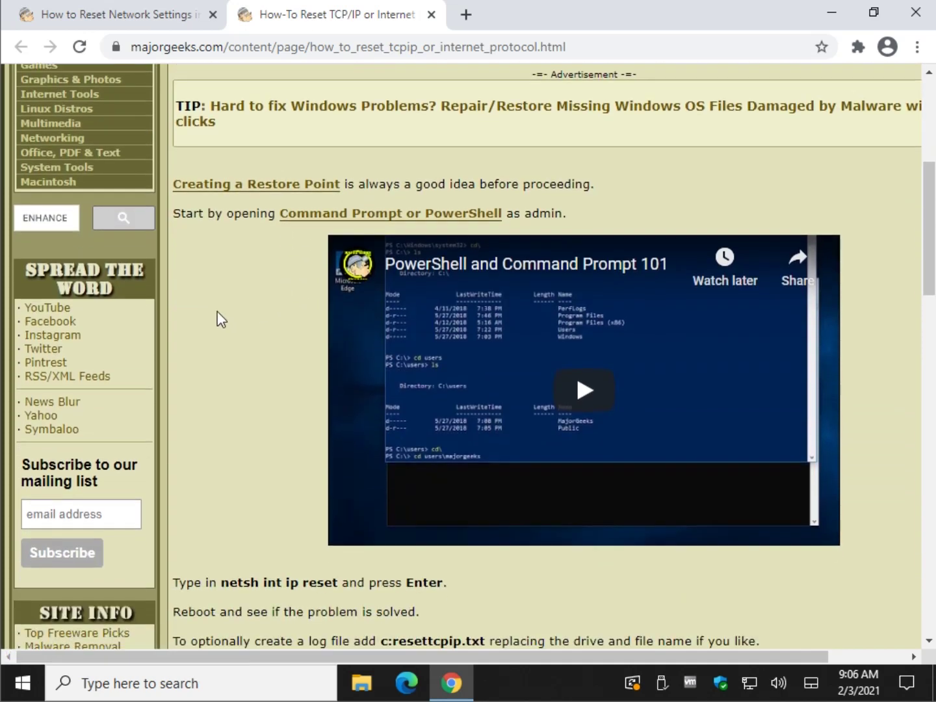
scroll(233, 313, down, 1)
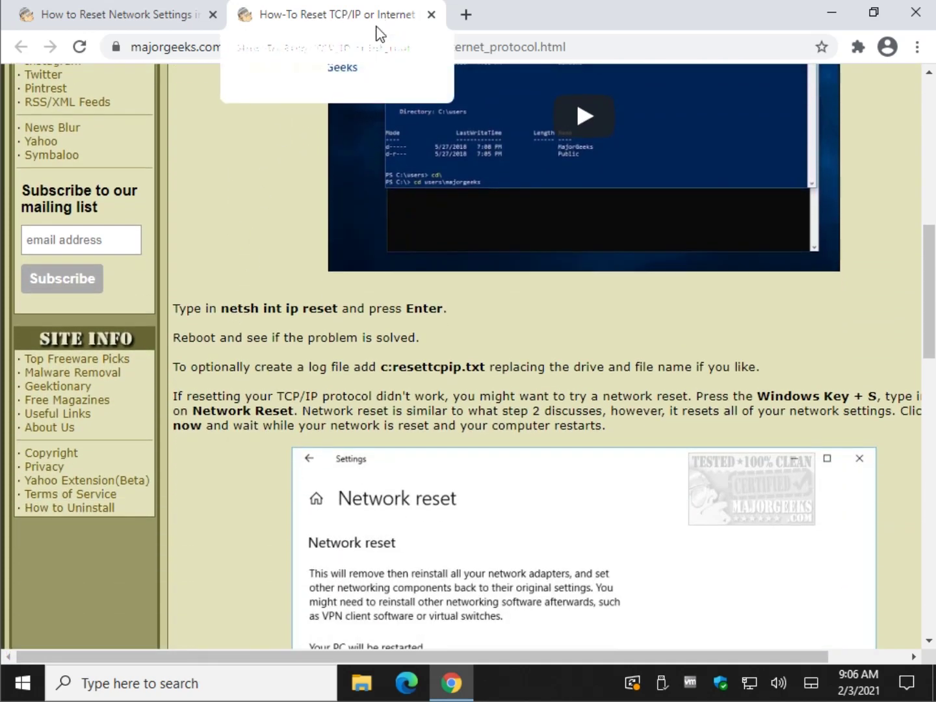
key(ctrl+w)
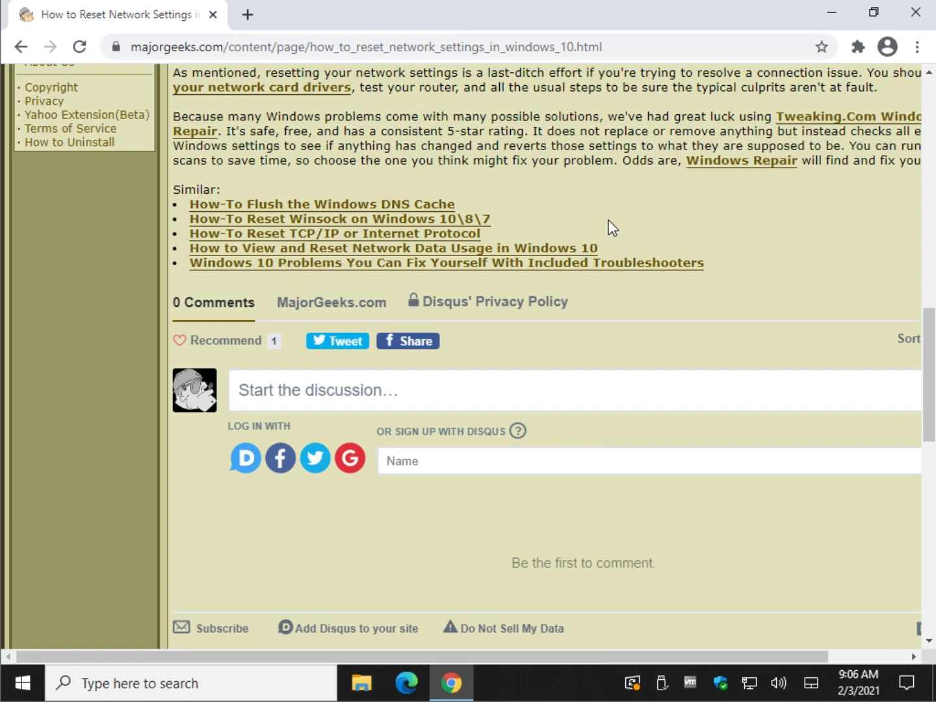
click(634, 266)
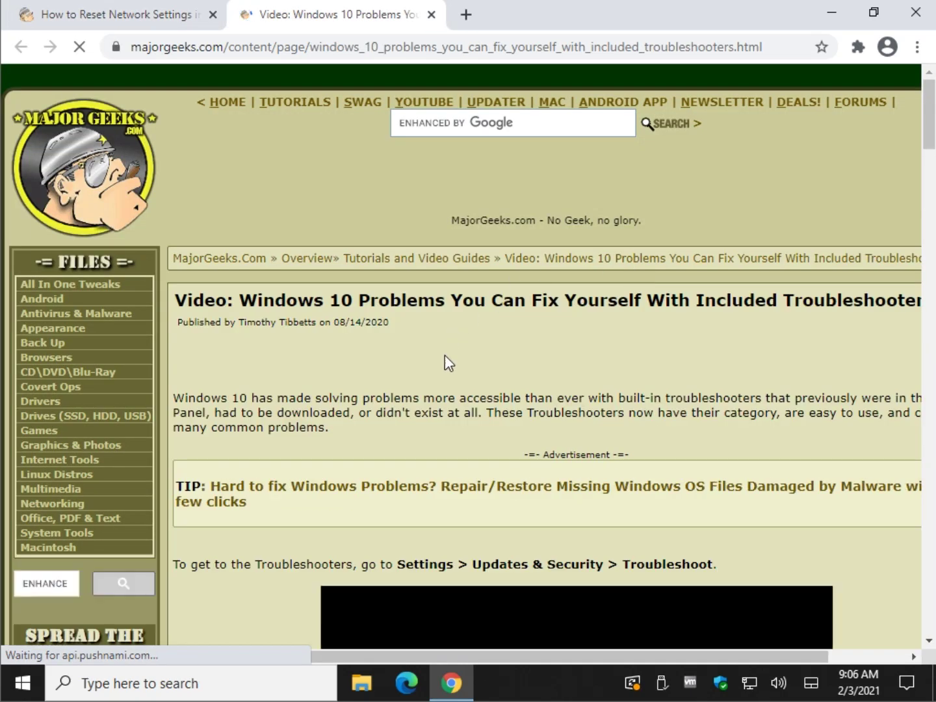
scroll(334, 396, down, 4)
scroll(274, 410, down, 2)
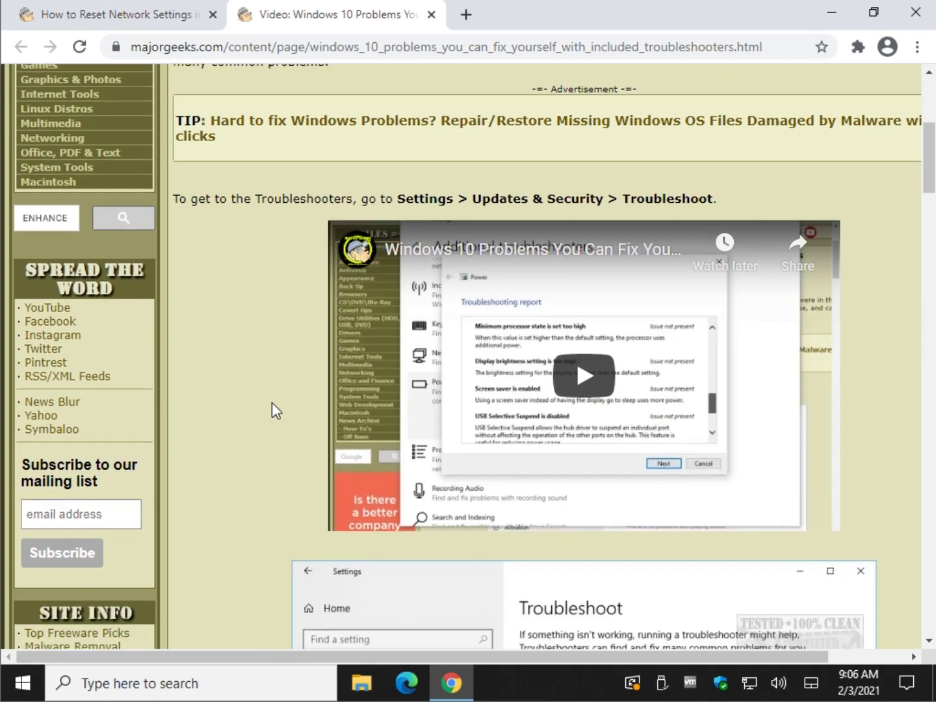
scroll(274, 402, down, 7)
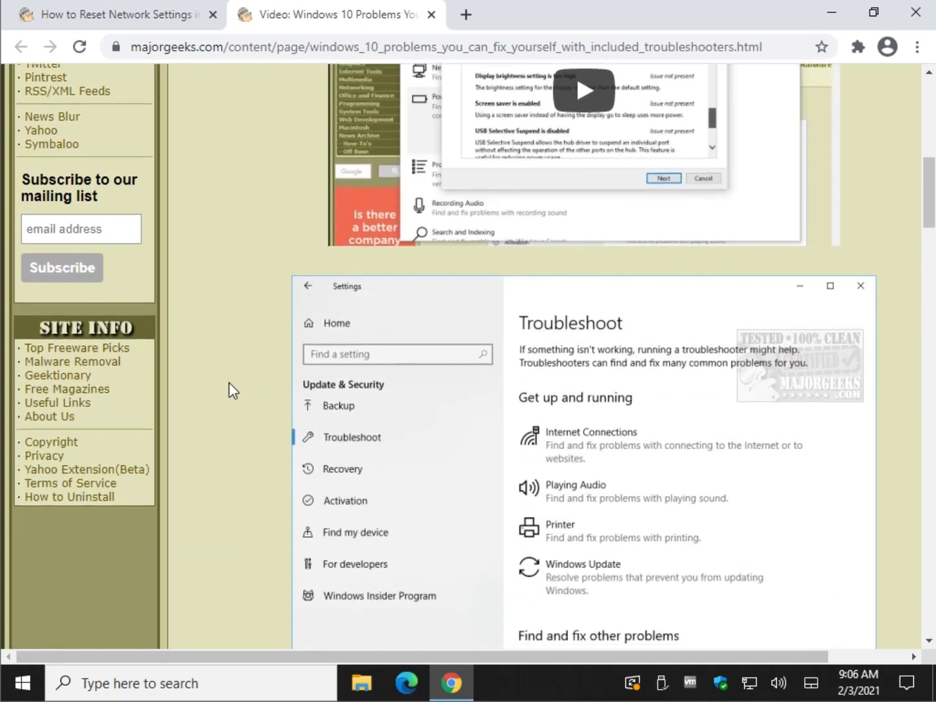
scroll(243, 382, up, 7)
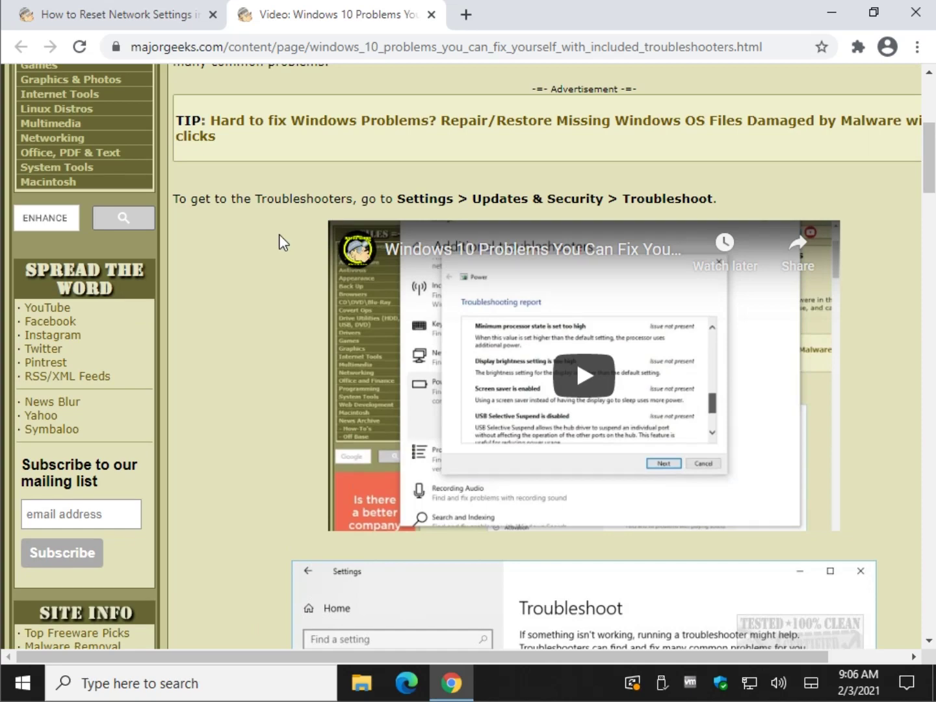
scroll(280, 235, down, 4)
scroll(269, 251, down, 7)
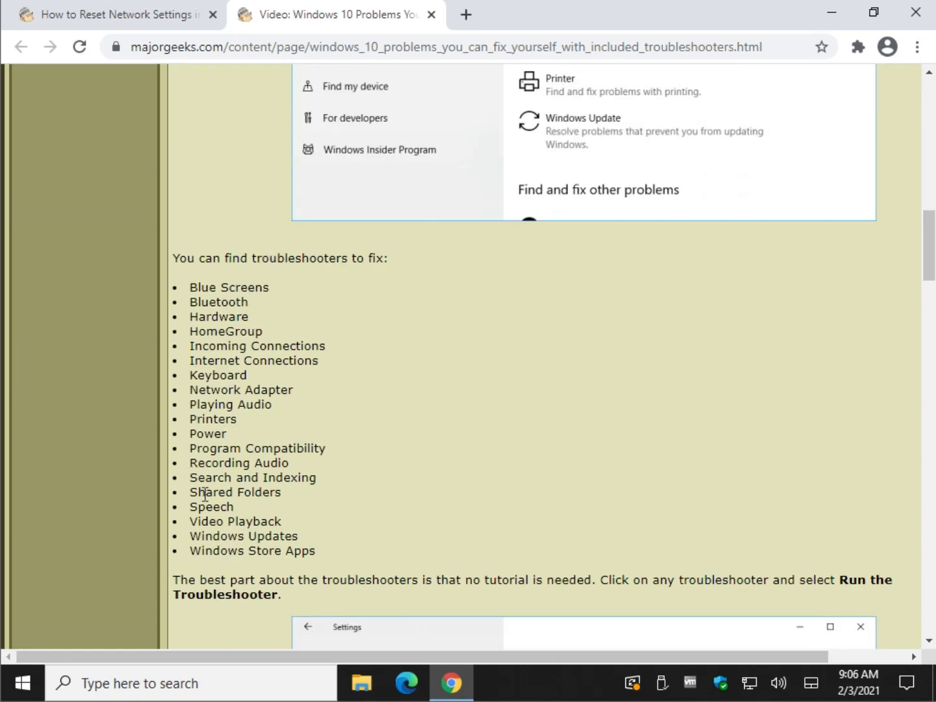
drag(192, 388, 342, 376)
scroll(352, 429, down, 5)
scroll(406, 324, down, 3)
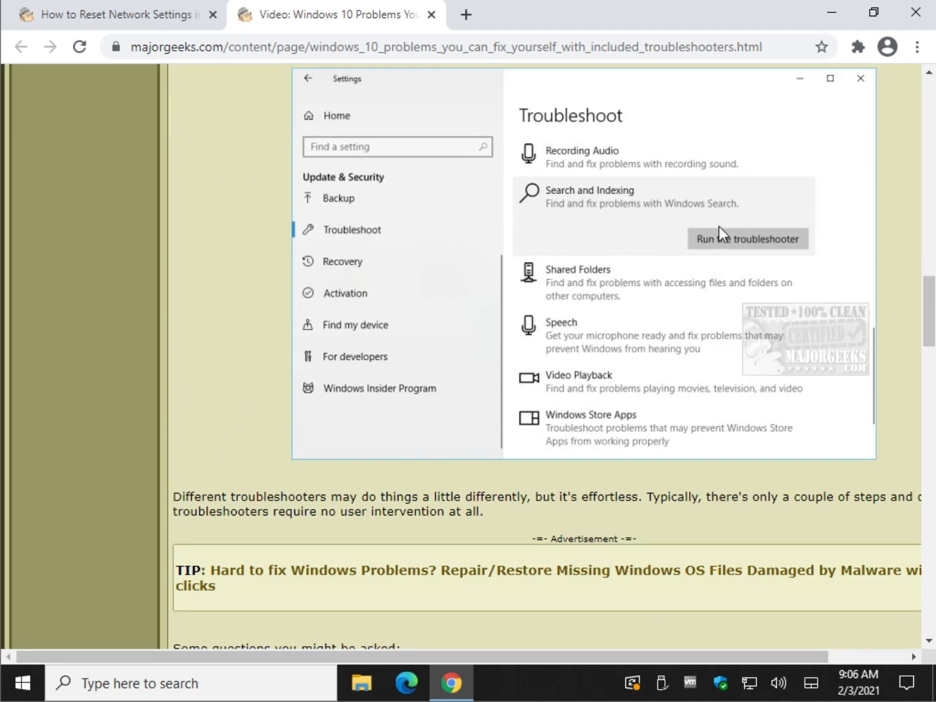
scroll(718, 226, down, 8)
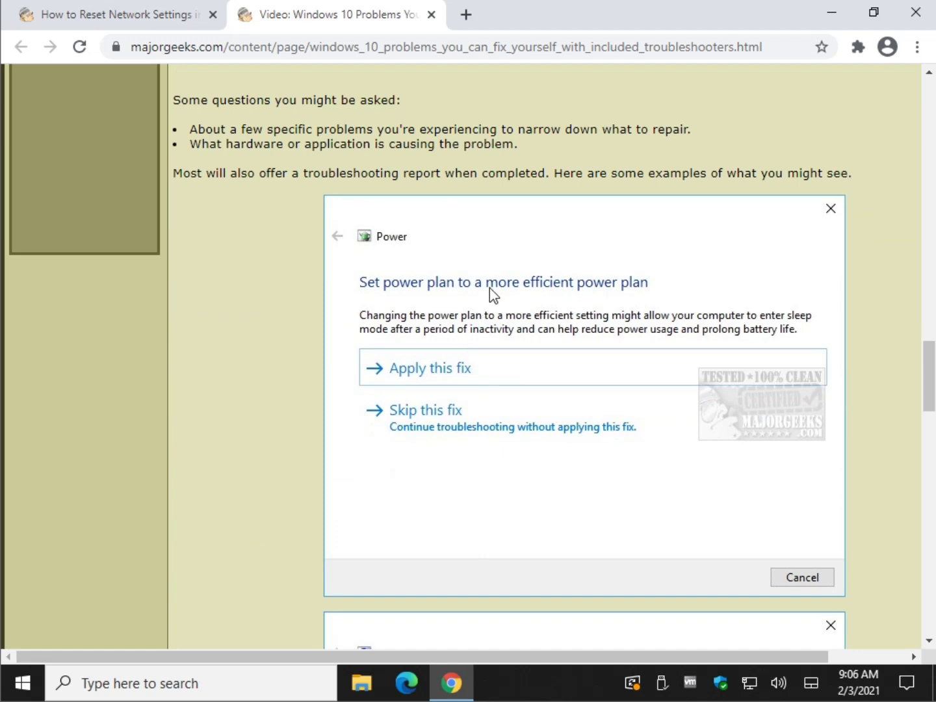
scroll(407, 384, down, 5)
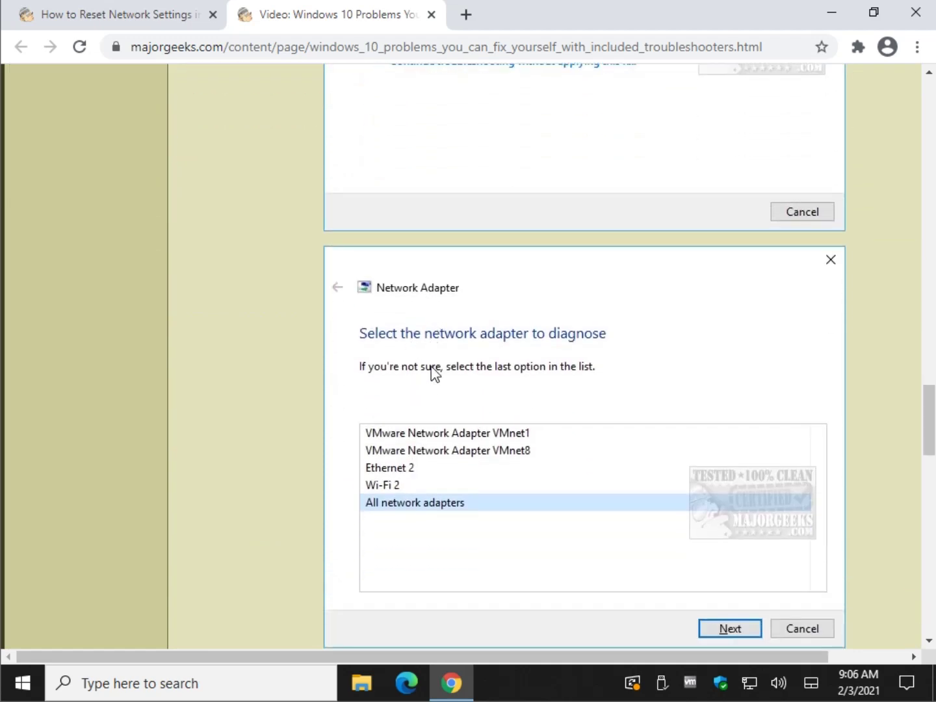
scroll(415, 455, down, 5)
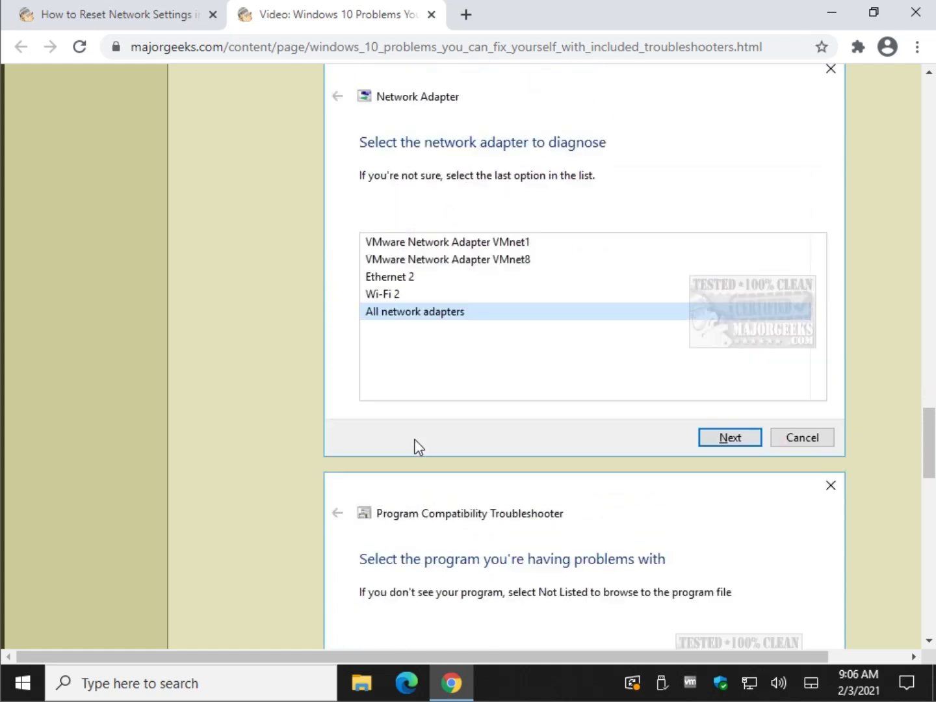
scroll(415, 444, up, 7)
scroll(413, 434, down, 6)
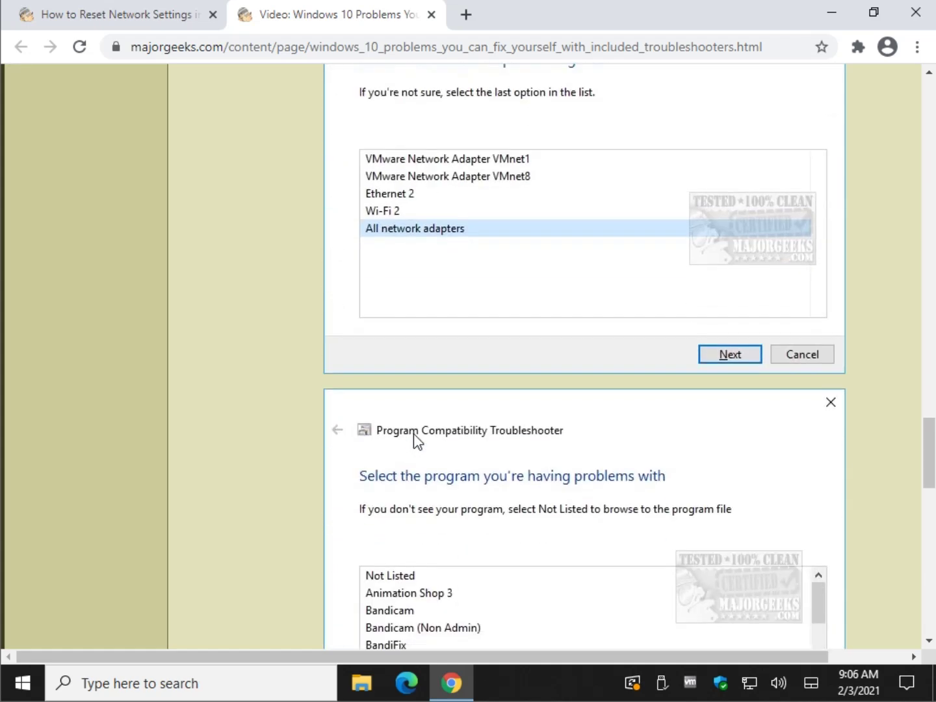
scroll(413, 433, down, 1)
scroll(414, 433, down, 1)
scroll(414, 435, down, 7)
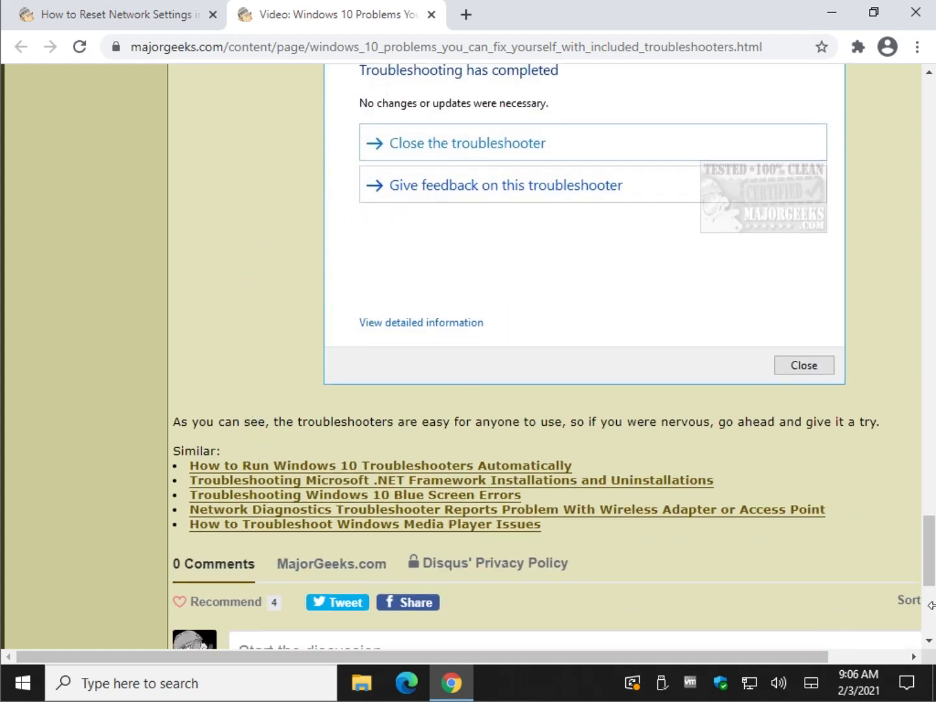
drag(932, 552, 930, 117)
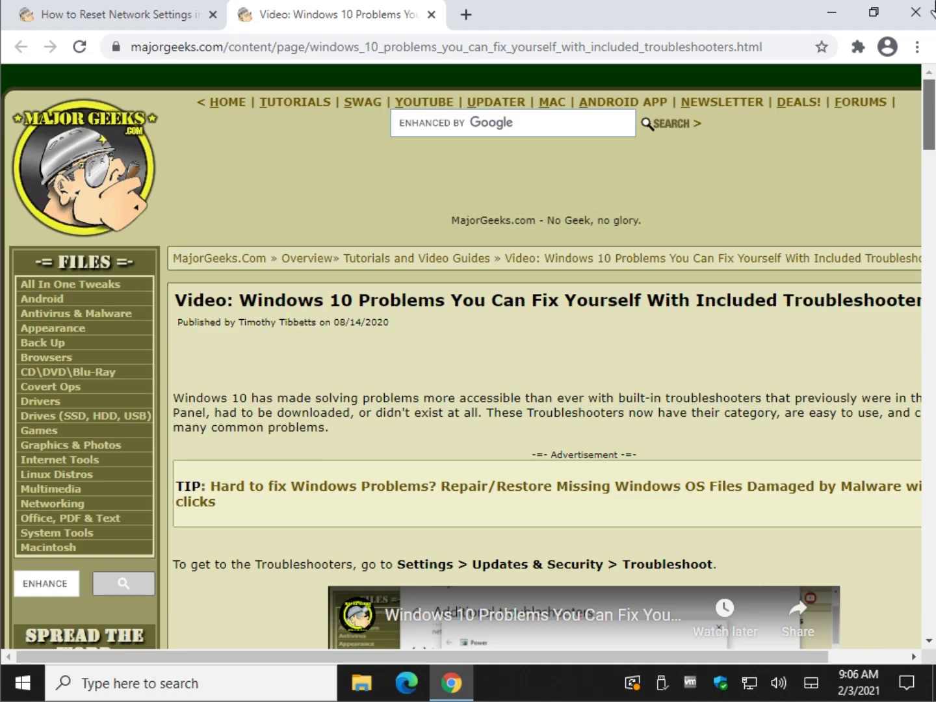
middle_click(361, 15)
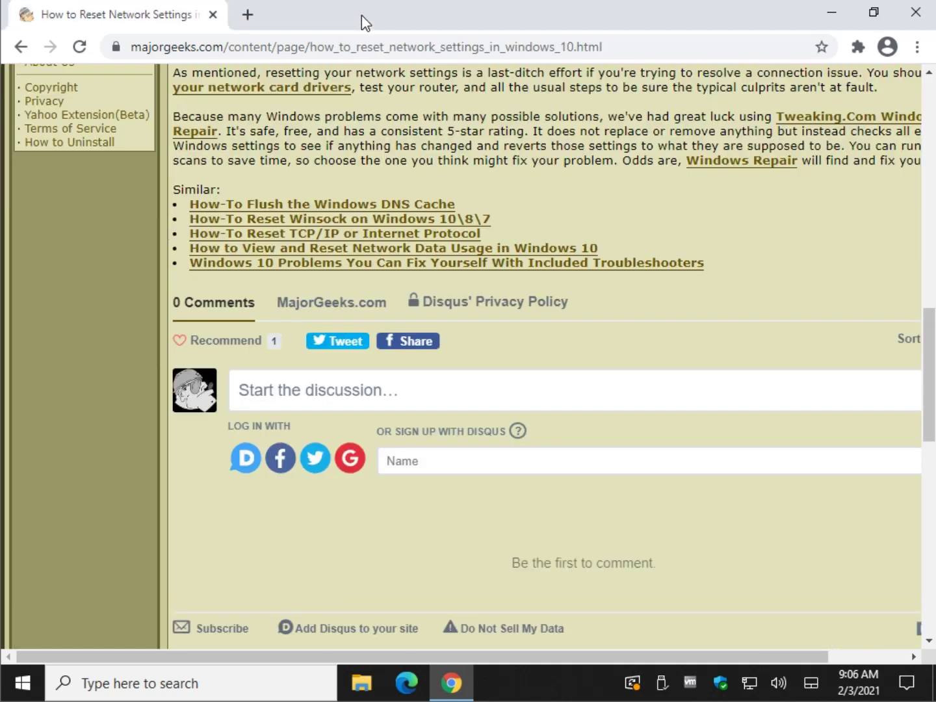
Step: Scroll the How to Reset Network Settings in Windows 10 guide back to the top
scroll(541, 210, up, 1)
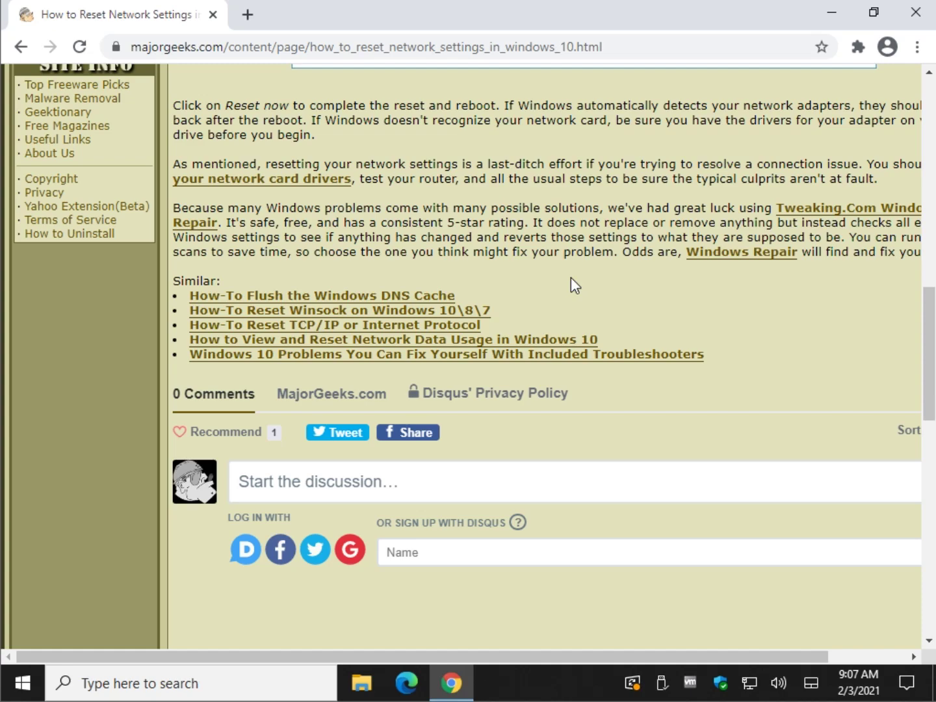
scroll(571, 278, up, 15)
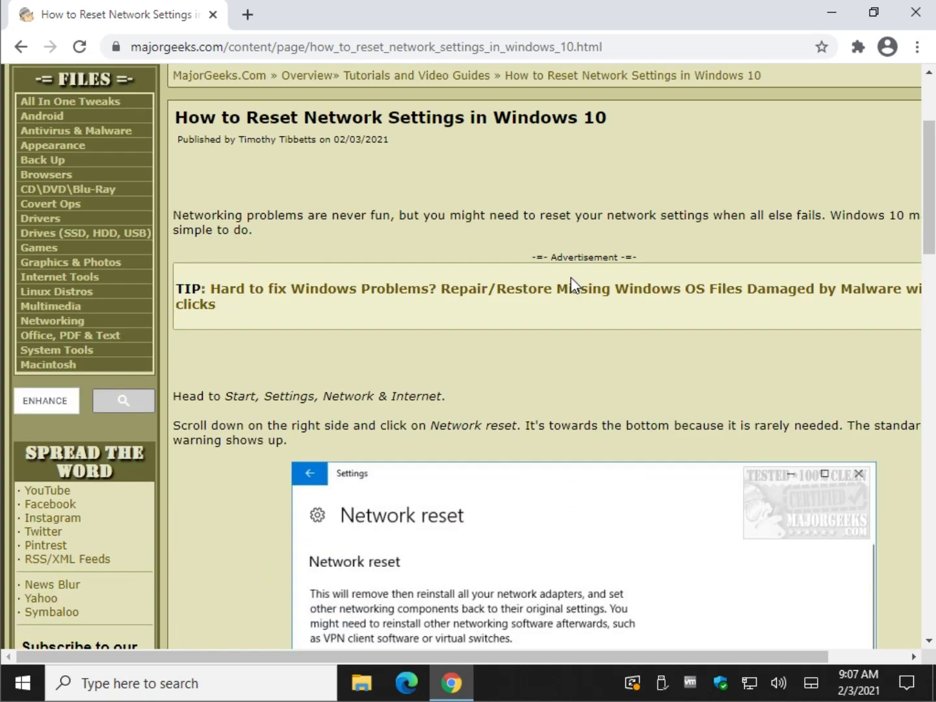
scroll(571, 277, up, 3)
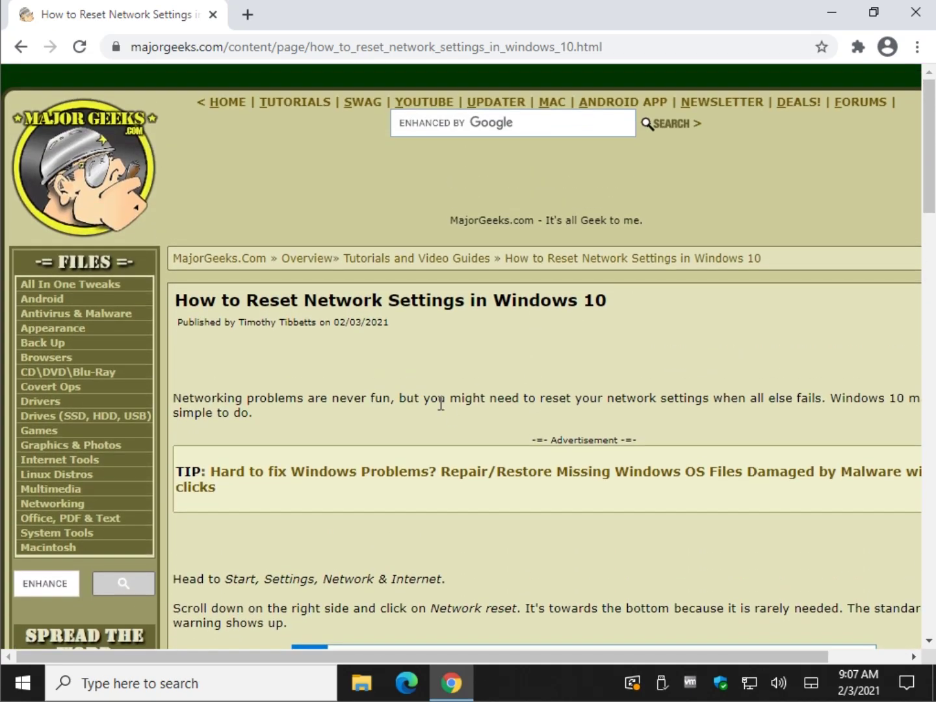